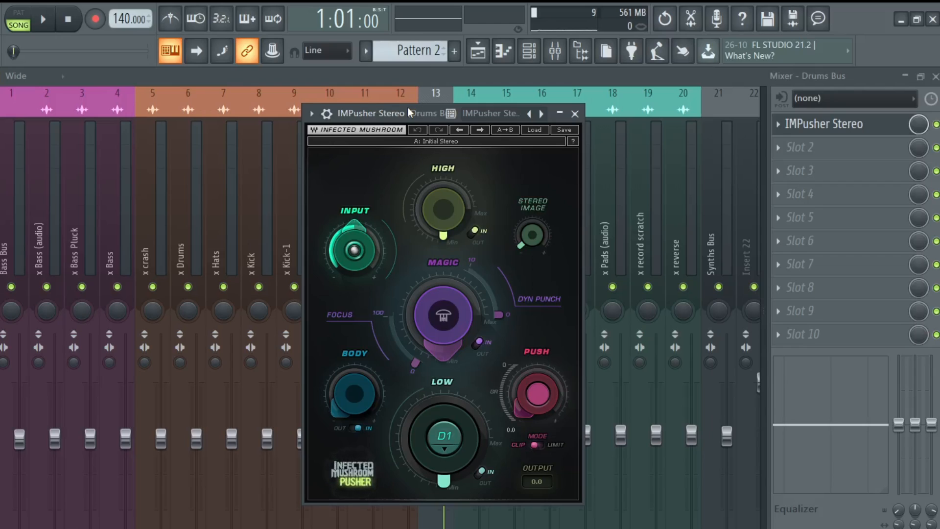
Reposition the IMPusher window slightly and audition the drums with Input at 0.0, stopping playback at the end.
drag(409, 112, 403, 116)
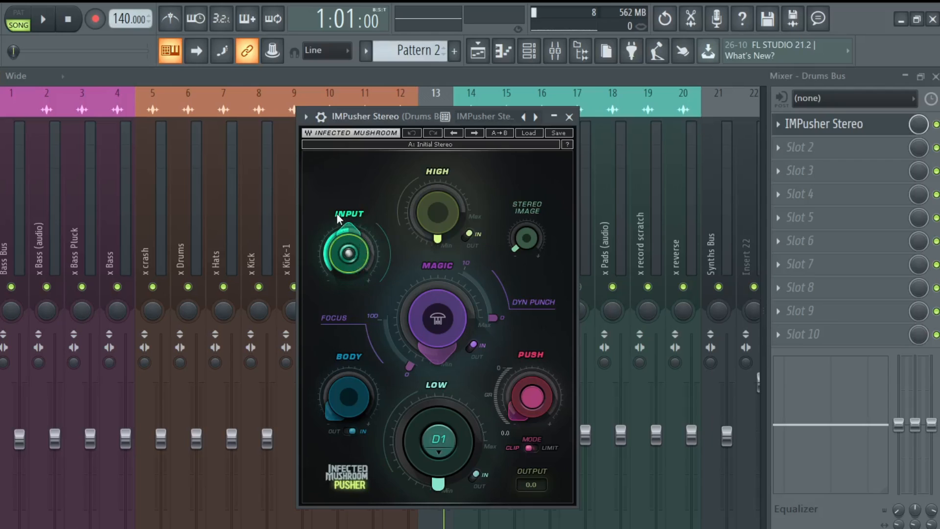
mouse_move(341, 236)
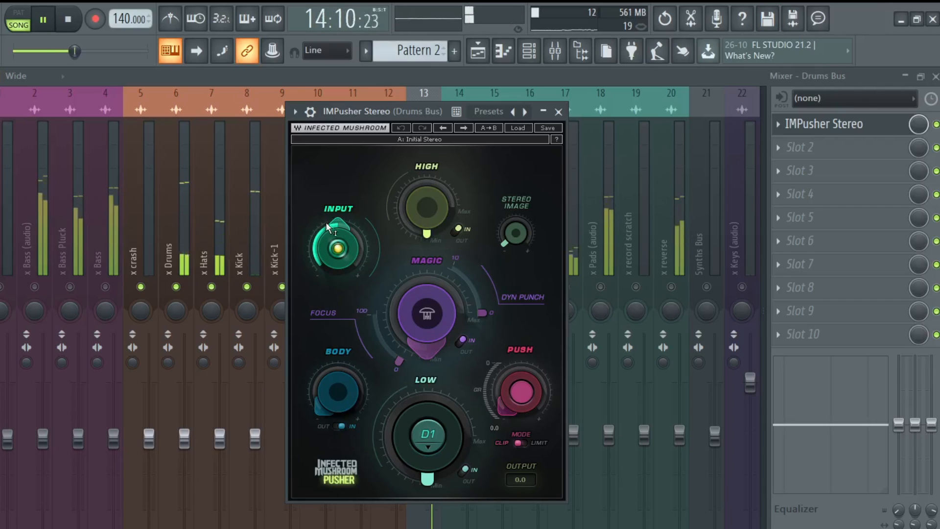
mouse_move(340, 250)
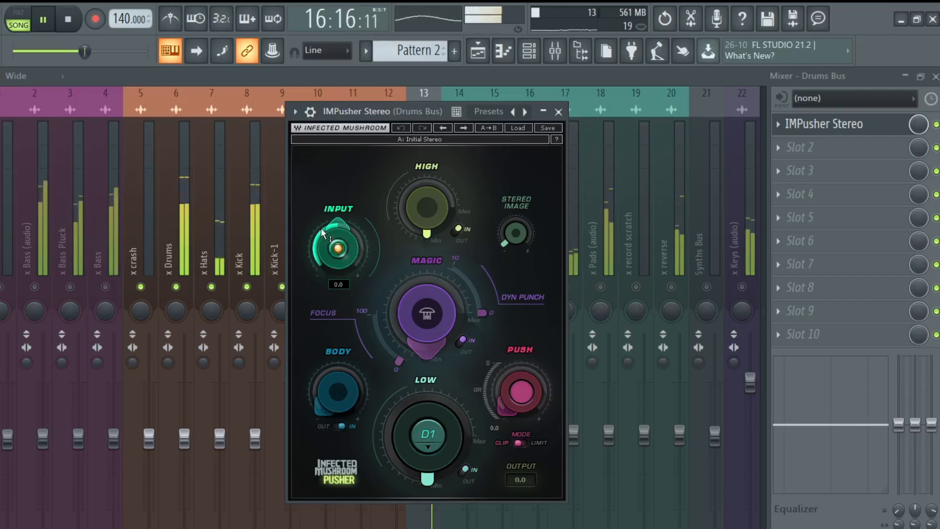
key(space)
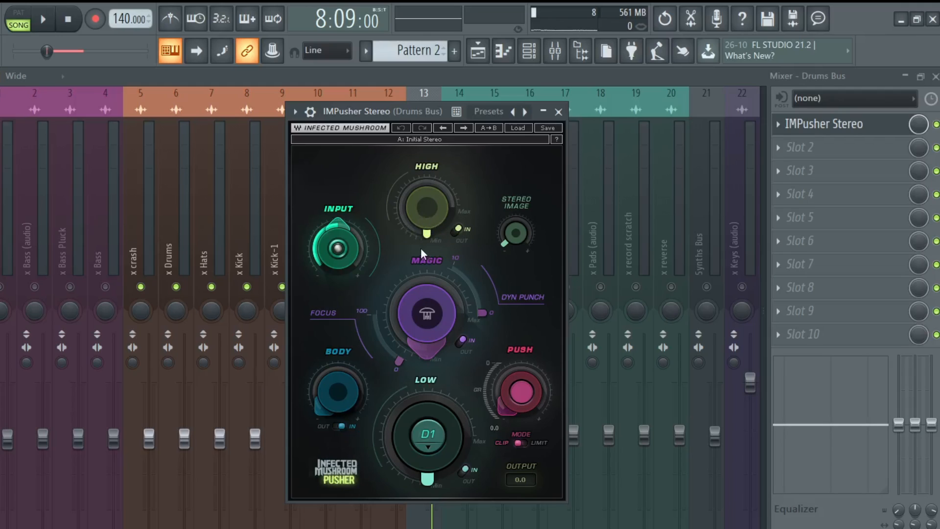
Switch the High section out and back in to compare its two states.
mouse_move(429, 216)
click(455, 231)
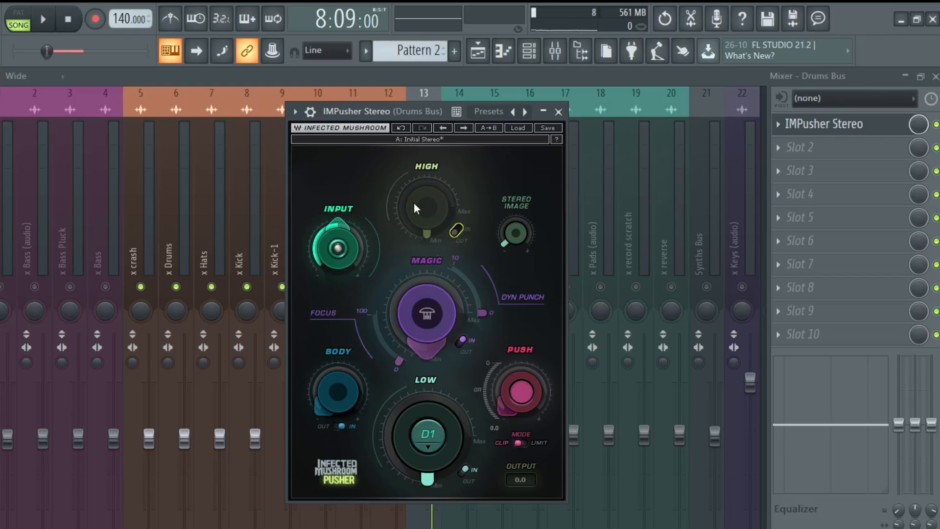
click(458, 229)
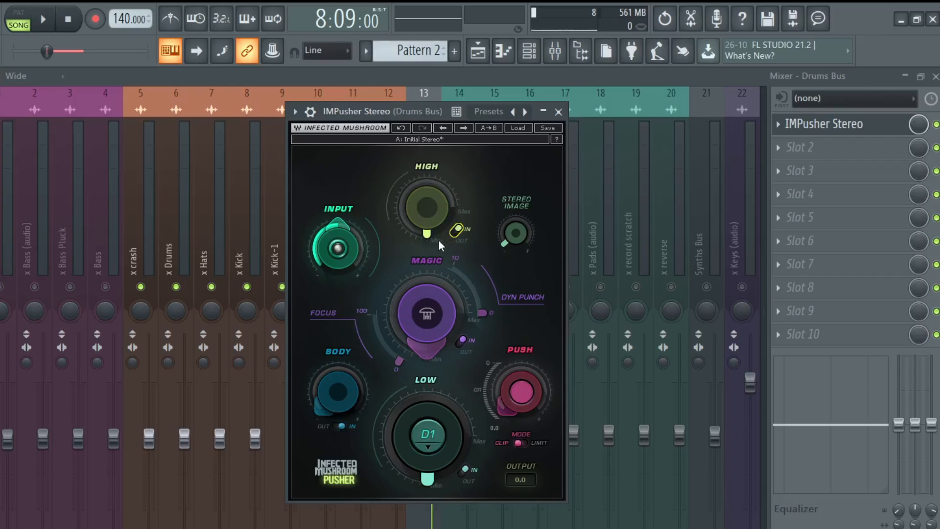
Play the song and raise High, settling at about 5.3 after comparing the section out and in, and stop playback.
key(space)
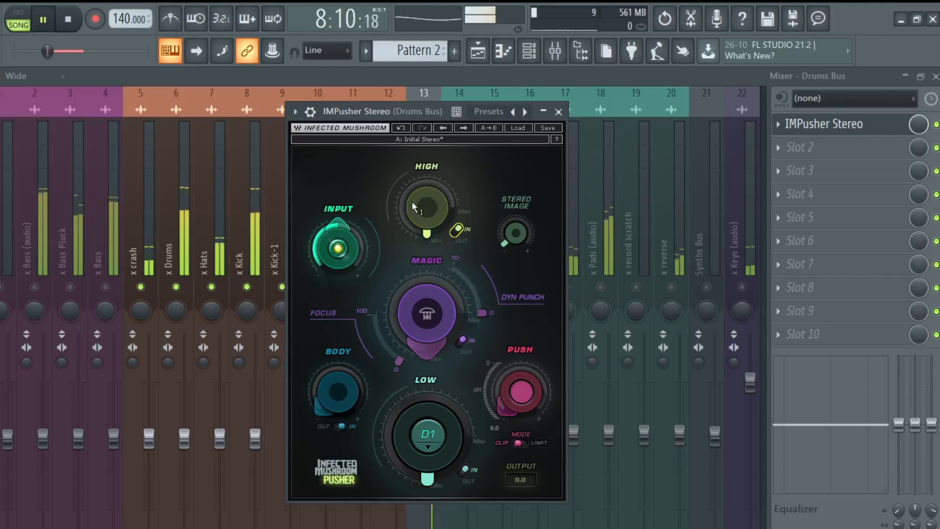
drag(434, 234, 433, 229)
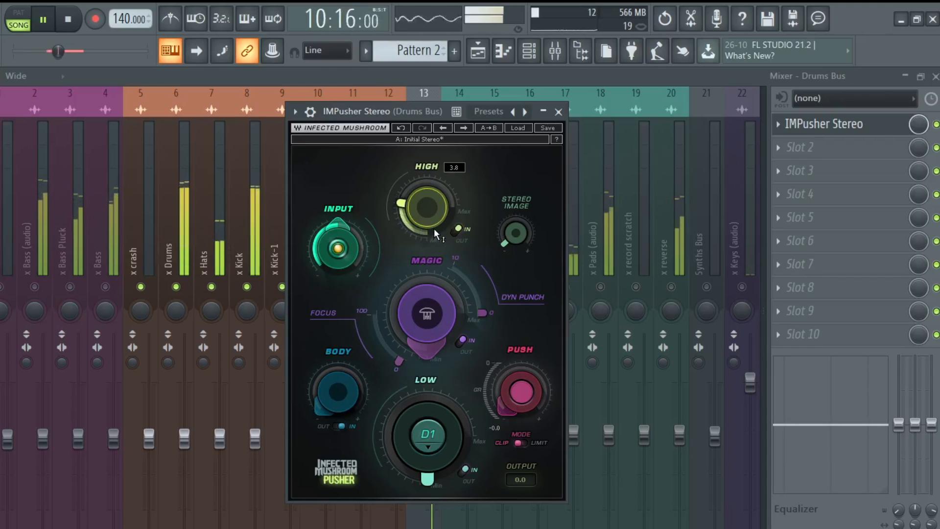
drag(434, 228, 433, 186)
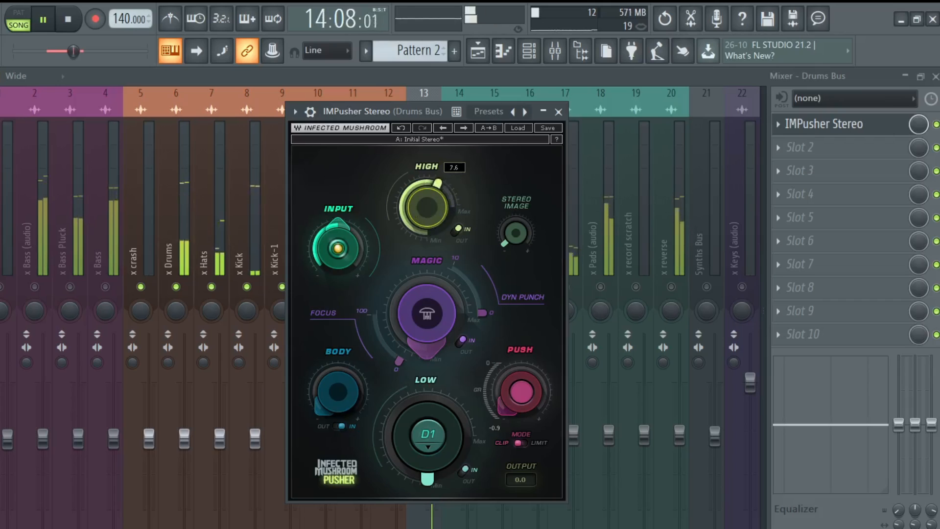
click(458, 229)
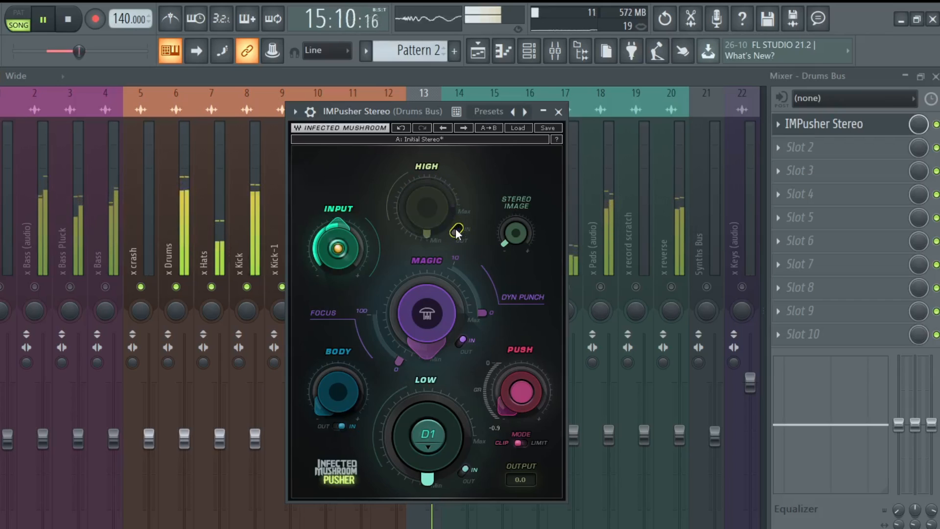
click(458, 230)
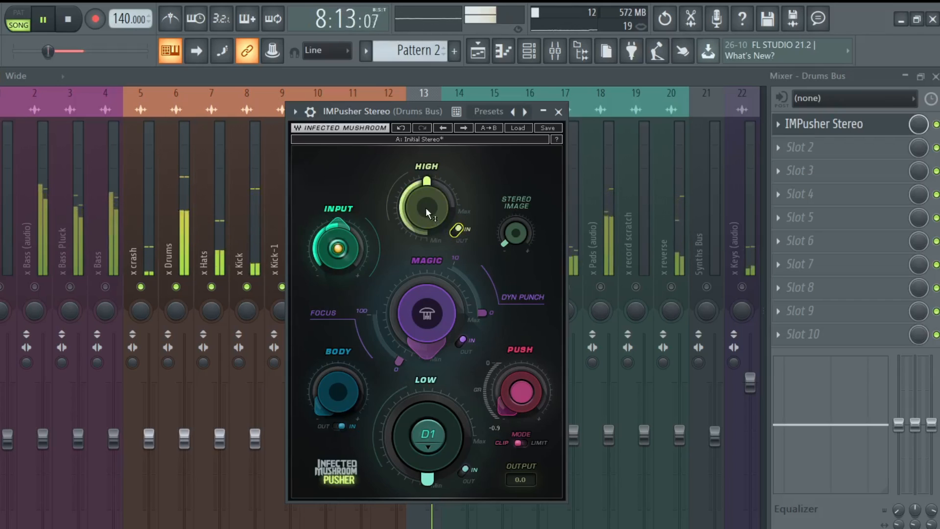
drag(425, 203, 425, 227)
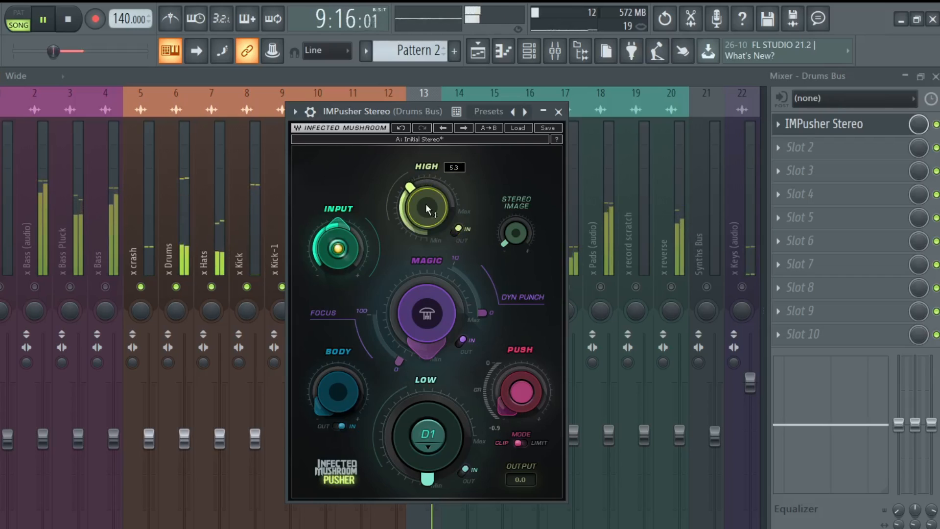
click(455, 232)
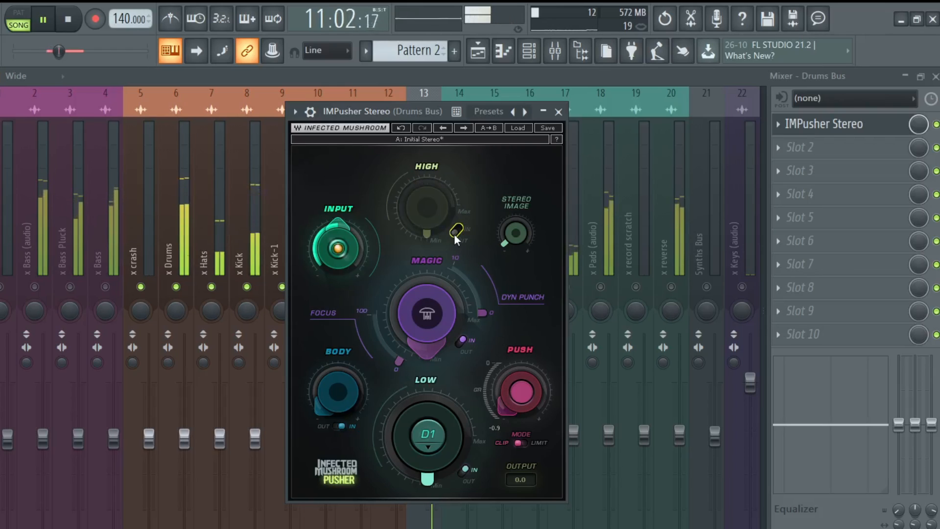
click(457, 232)
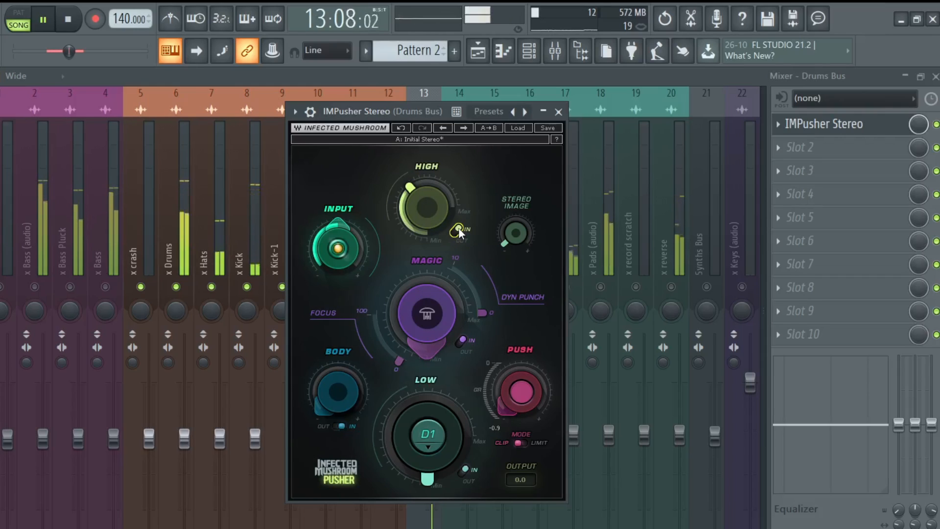
key(space)
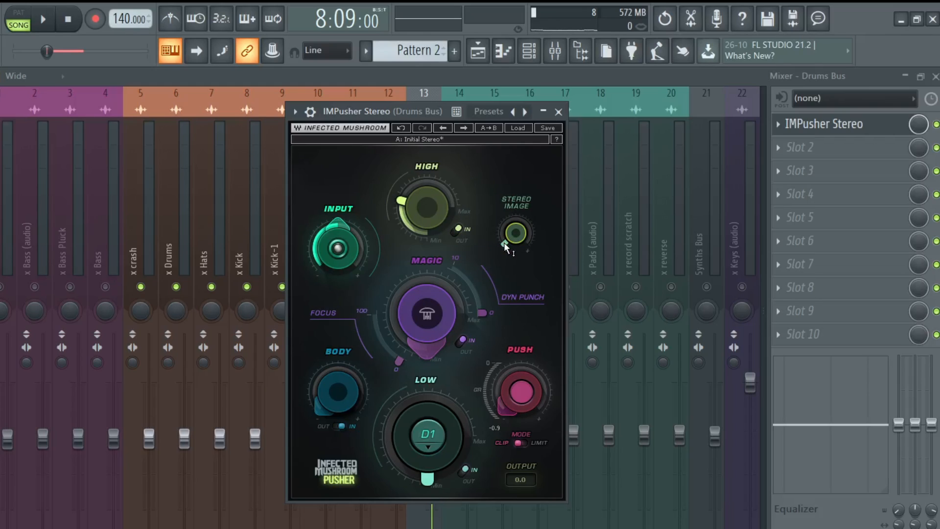
Raise Stereo Image while the song plays, settling at about 4.3, and stop playback.
mouse_move(505, 245)
key(space)
drag(506, 245, 512, 194)
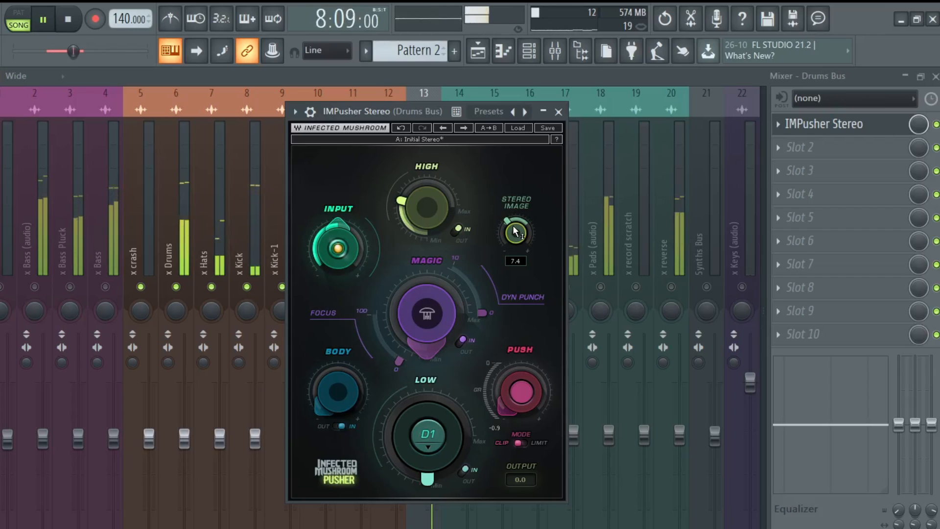
key(space)
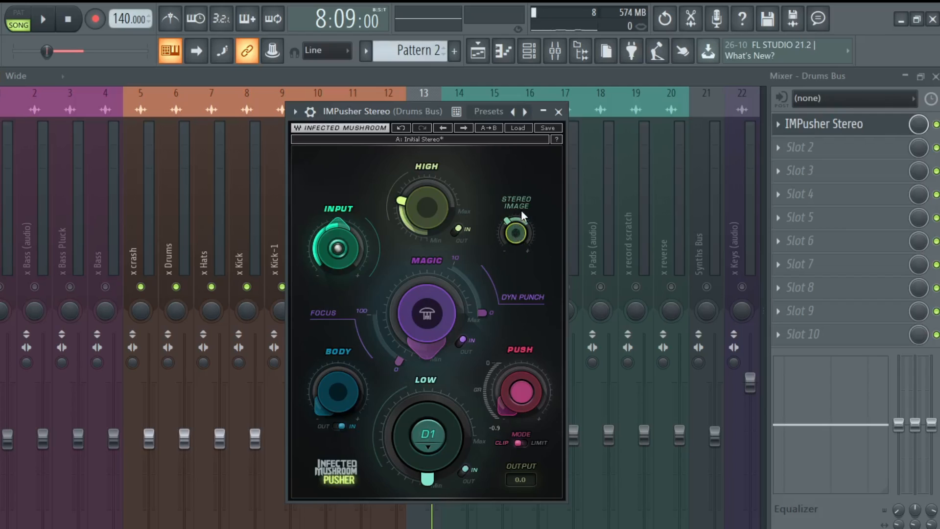
key(space)
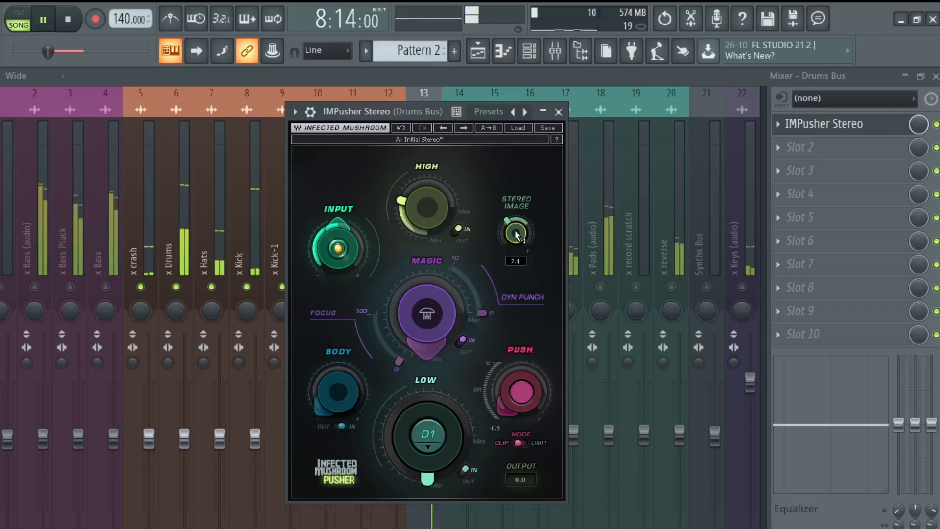
mouse_move(516, 232)
mouse_down()
mouse_move(516, 211)
mouse_move(516, 234)
mouse_up()
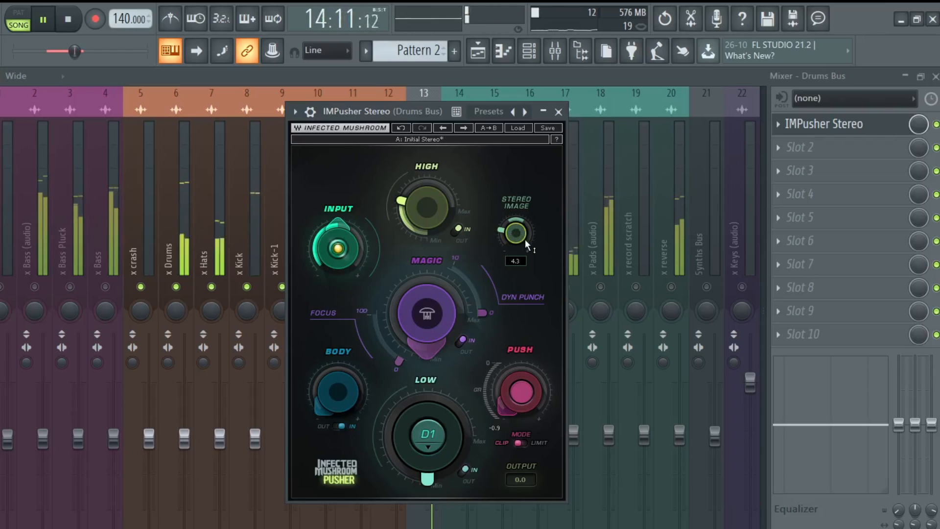
key(space)
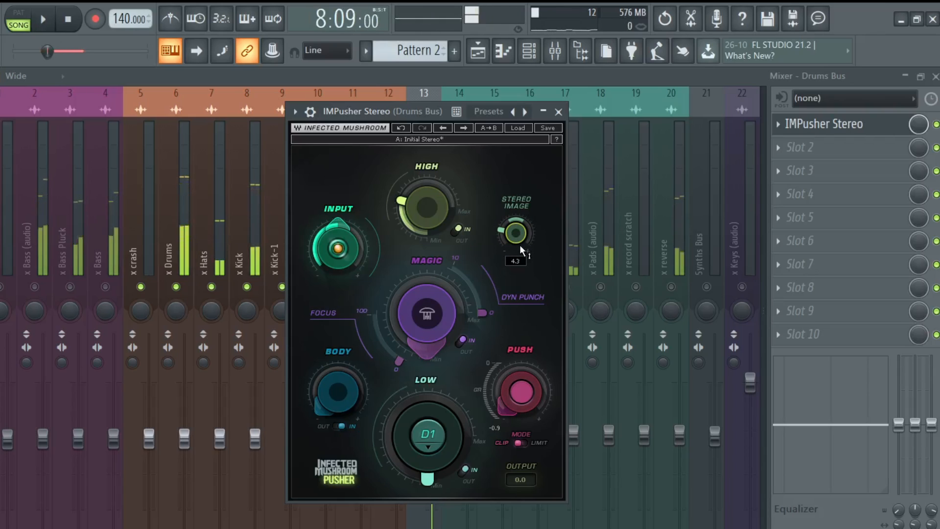
Switch the Magic section out and back in to compare its two states.
mouse_move(424, 322)
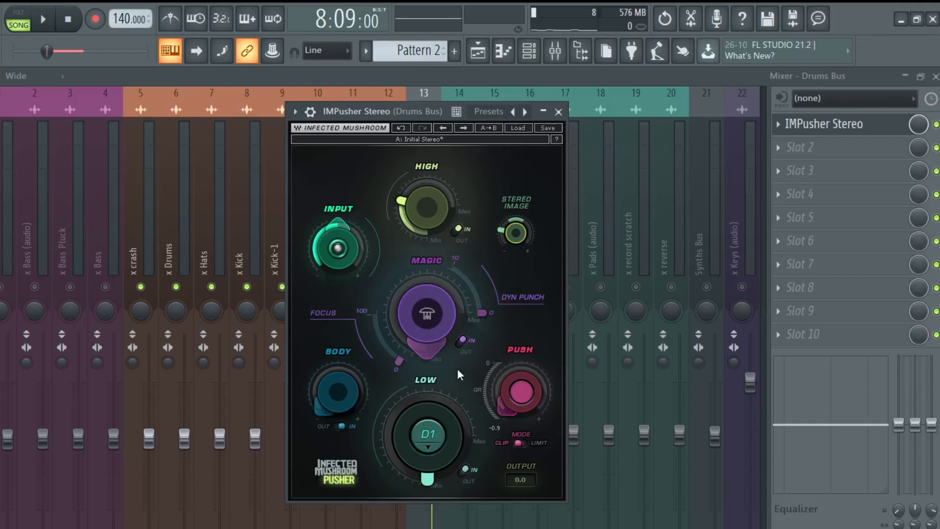
mouse_move(431, 353)
click(460, 342)
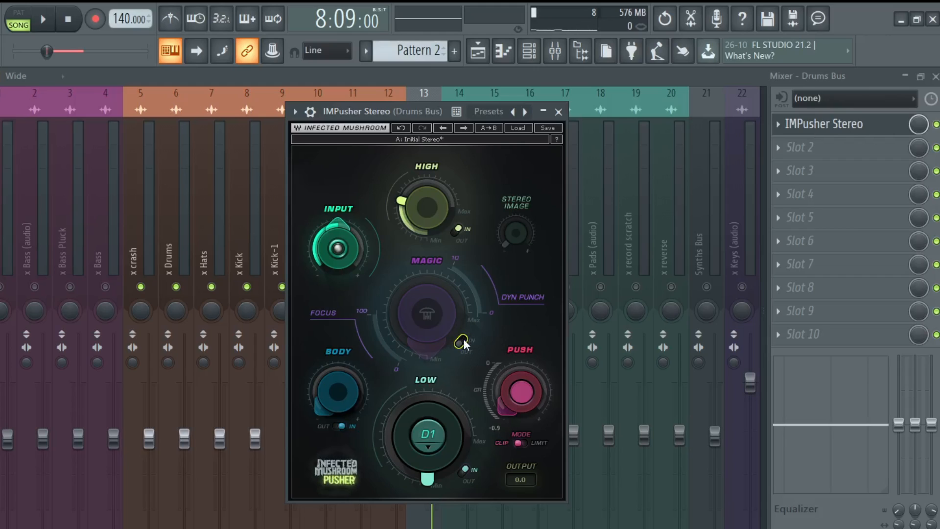
click(462, 341)
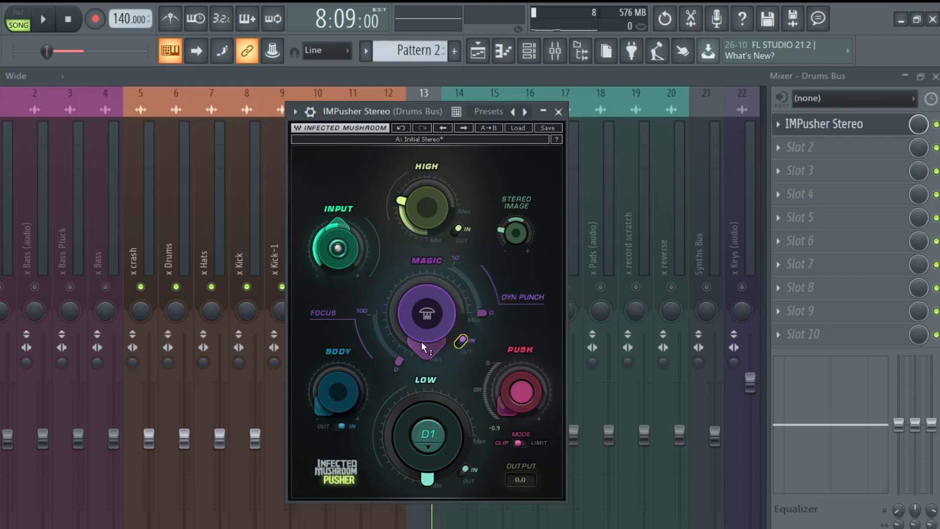
Raise Magic to around the middle of its range during playback, compare the section out and in, and stop playback.
key(space)
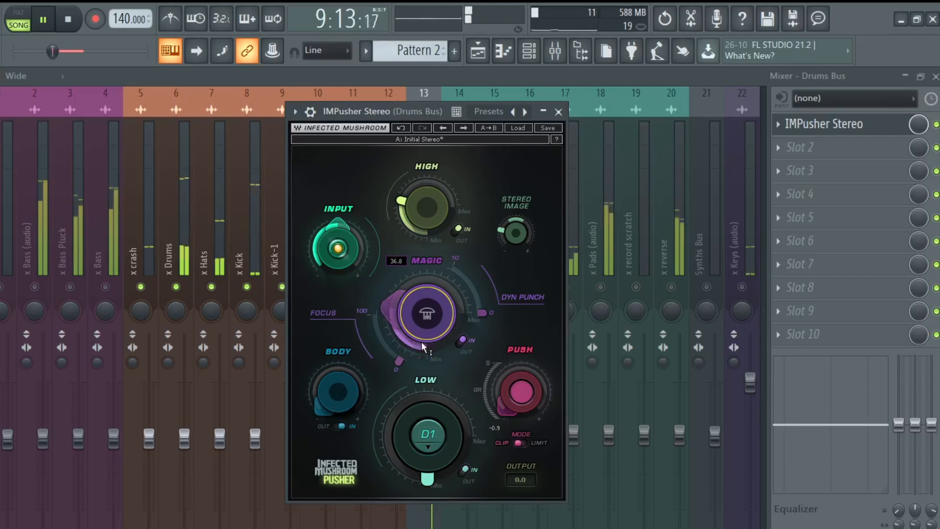
click(462, 341)
click(462, 342)
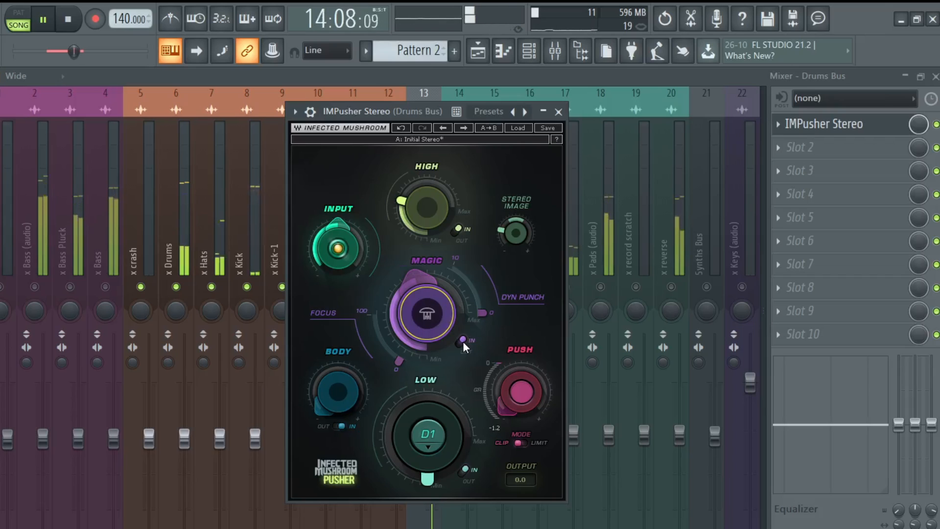
click(462, 342)
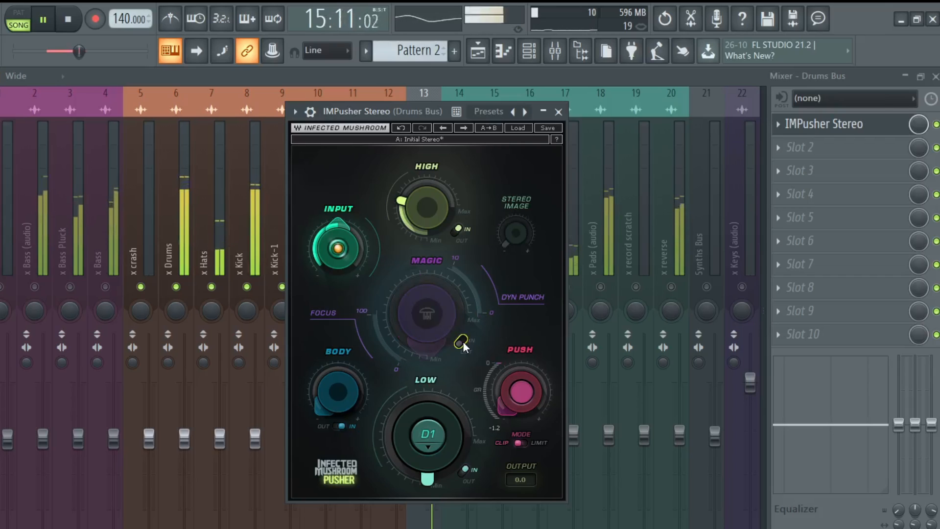
click(462, 342)
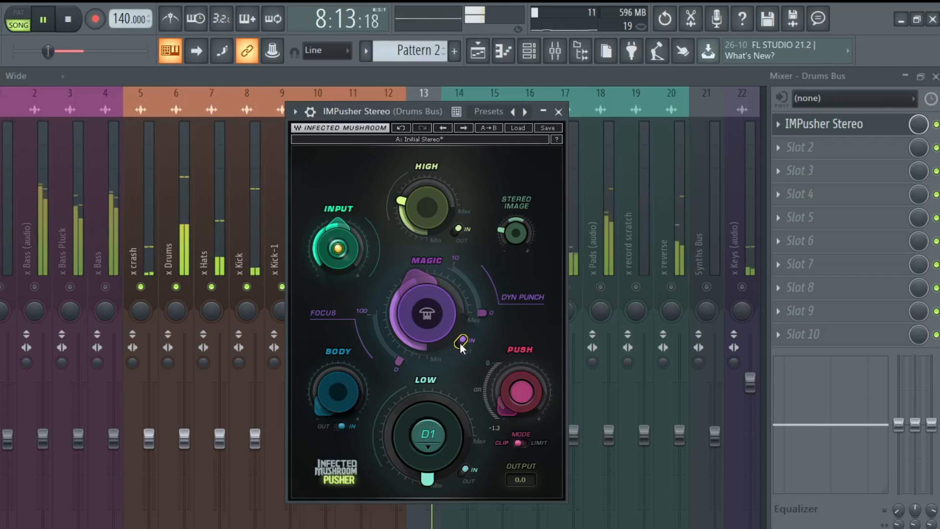
key(space)
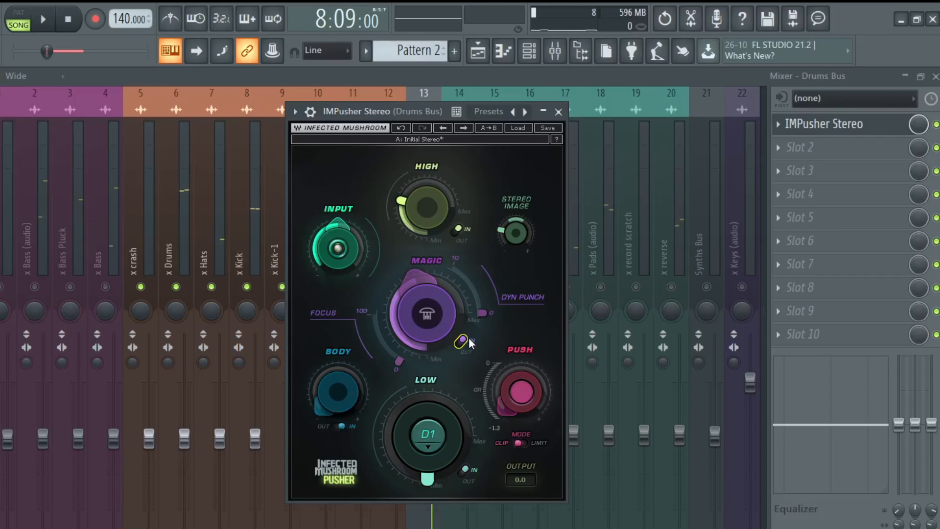
Raise Dyn Punch to about 5.7 while the song plays, and stop playback.
mouse_move(419, 292)
mouse_move(483, 310)
key(space)
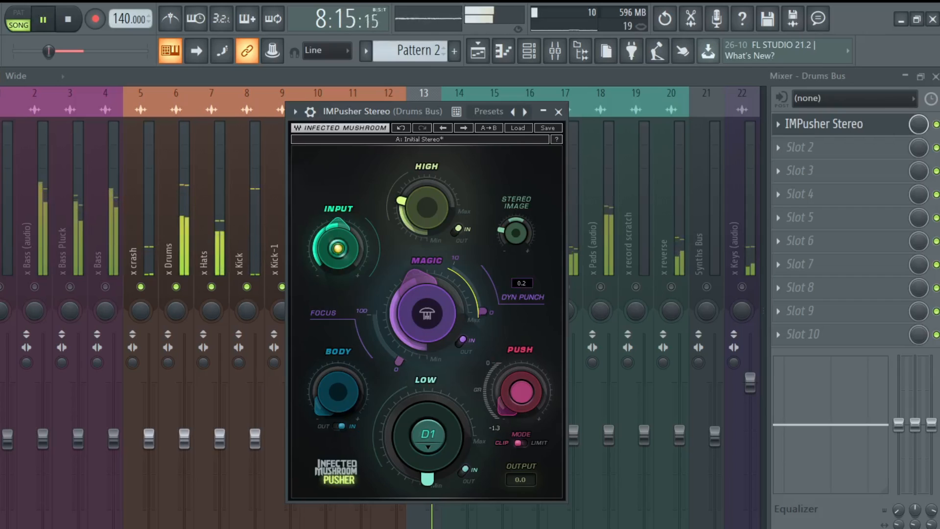
drag(484, 312, 476, 287)
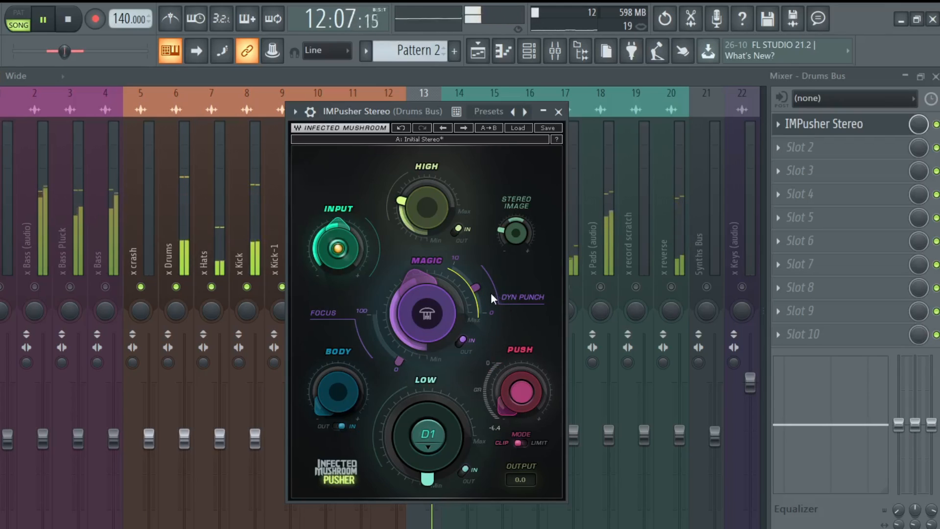
mouse_move(476, 288)
mouse_down()
mouse_move(482, 305)
mouse_move(474, 284)
mouse_up()
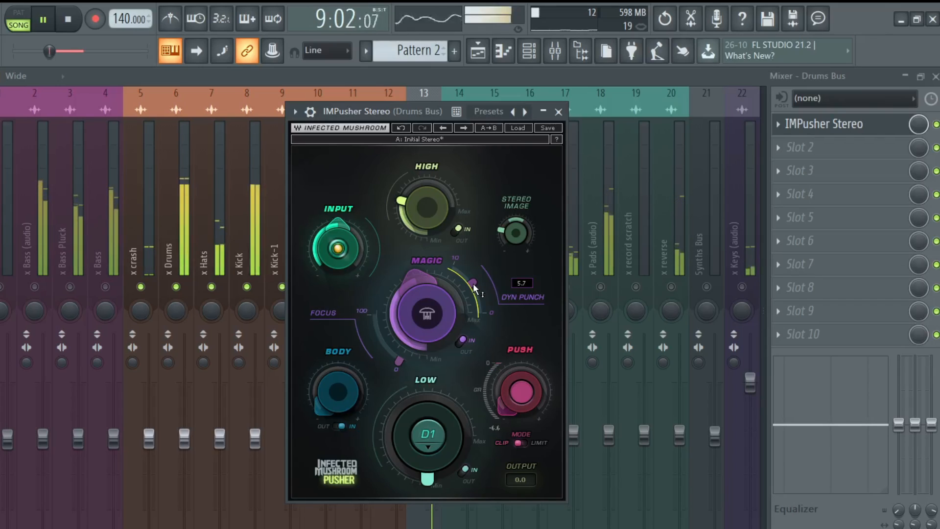
key(space)
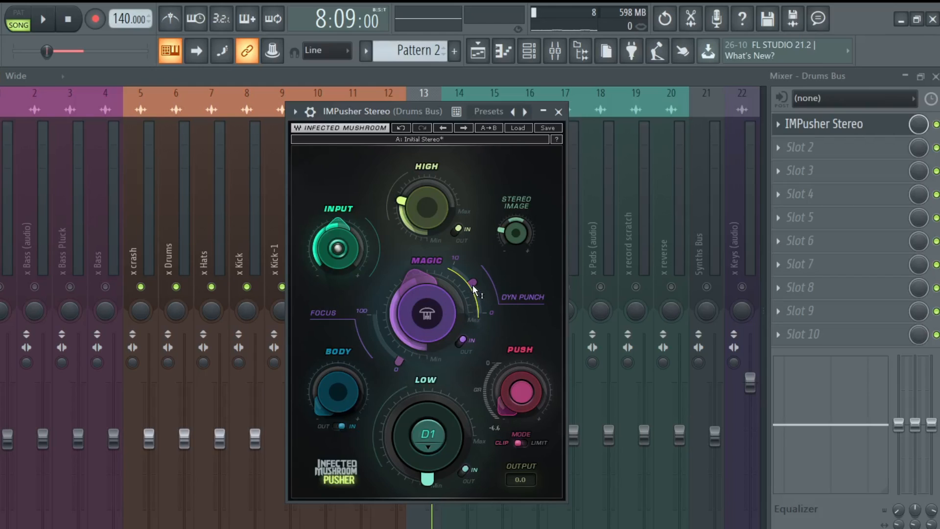
Lower Dyn Punch to slightly below 4.9 and turn High down a little while the song plays.
mouse_move(472, 284)
mouse_move(421, 210)
key(space)
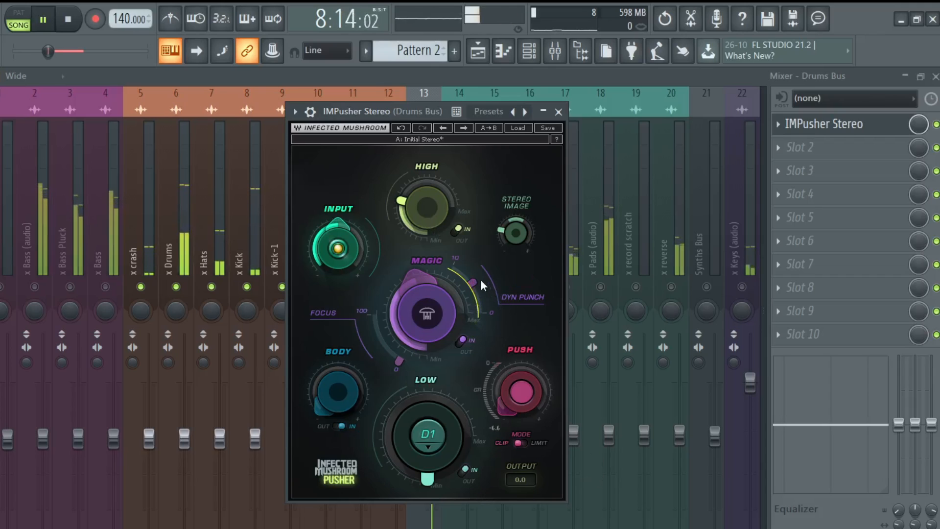
drag(479, 286, 478, 294)
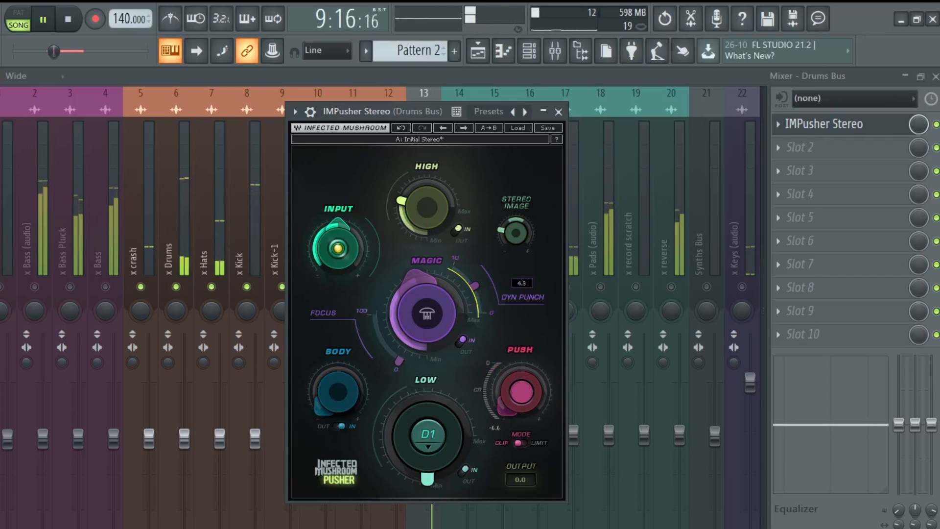
drag(422, 217, 422, 229)
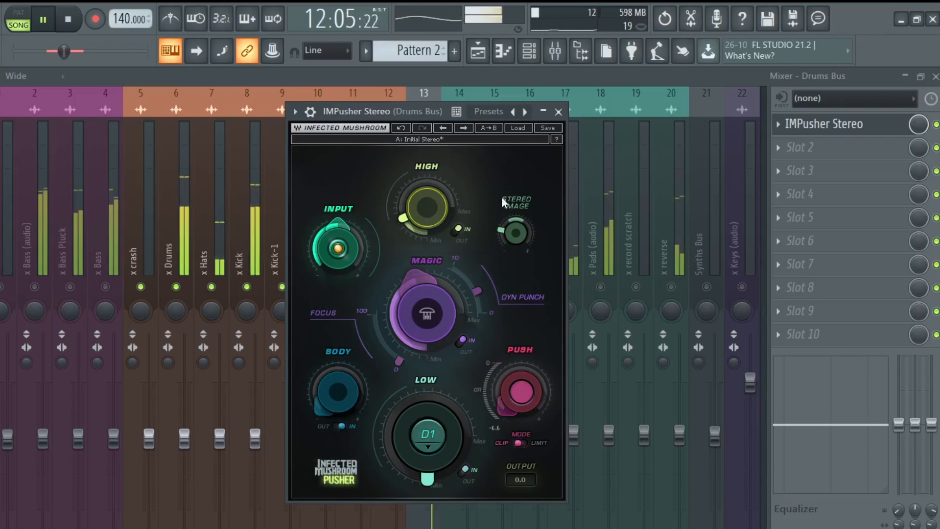
Lower Magic to a little over a third of its range during playback, check Dyn Punch, and stop the song.
click(498, 234)
drag(432, 295, 432, 306)
click(479, 290)
click(475, 304)
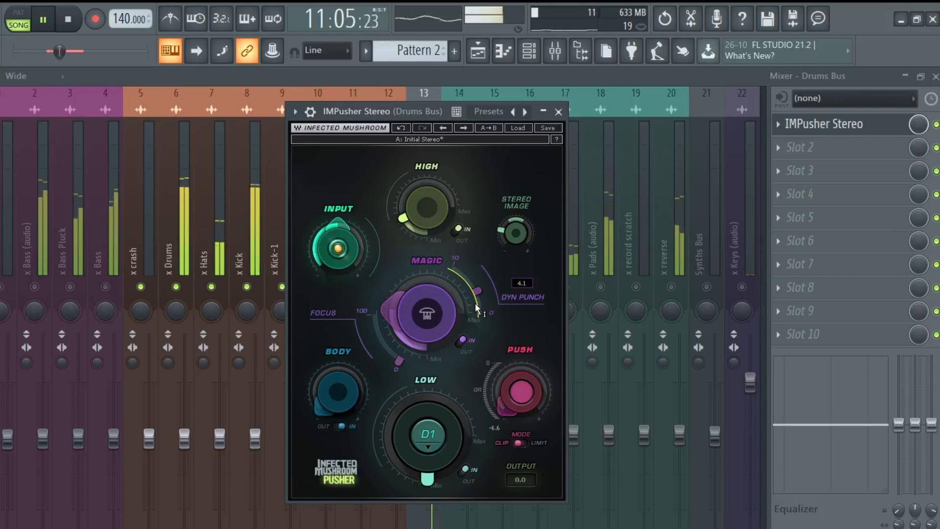
key(space)
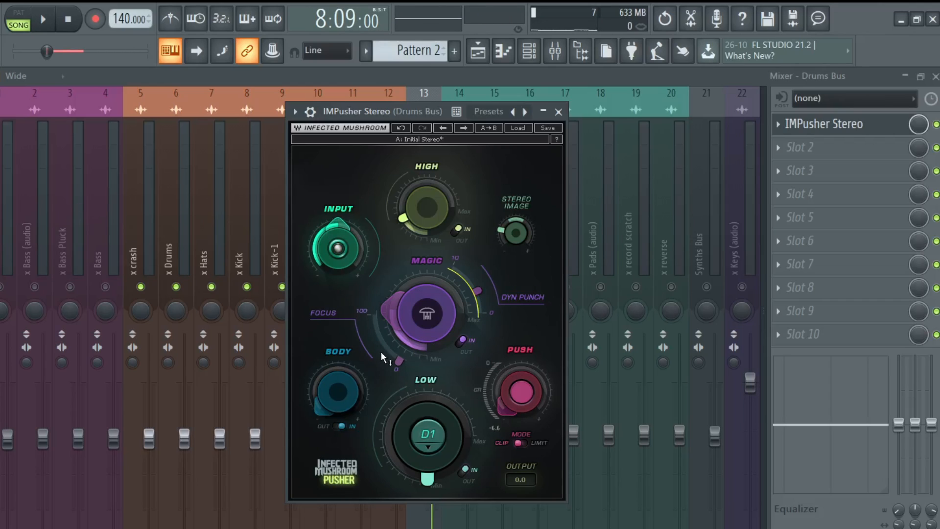
Try Focus at about 43.2 while the song plays, stop playback, and settle Focus closer to its minimum.
mouse_move(399, 359)
key(space)
drag(398, 358, 380, 342)
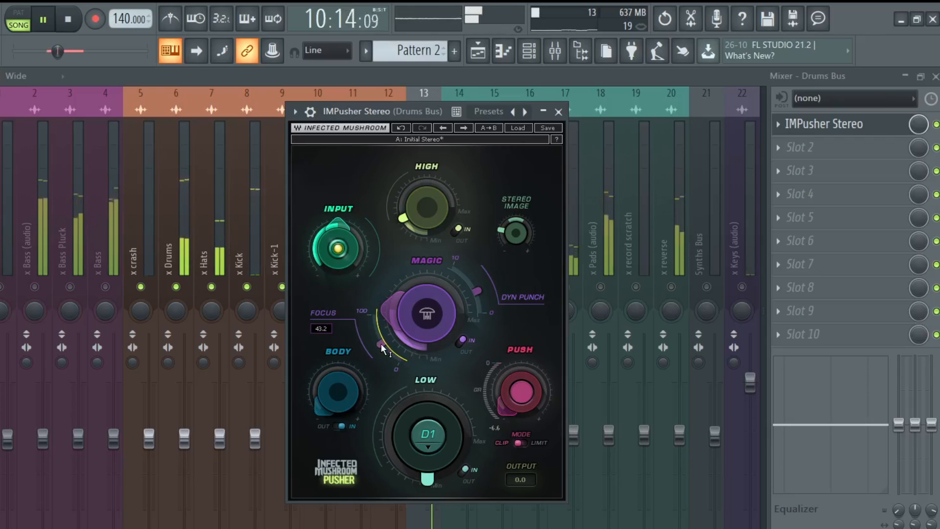
key(space)
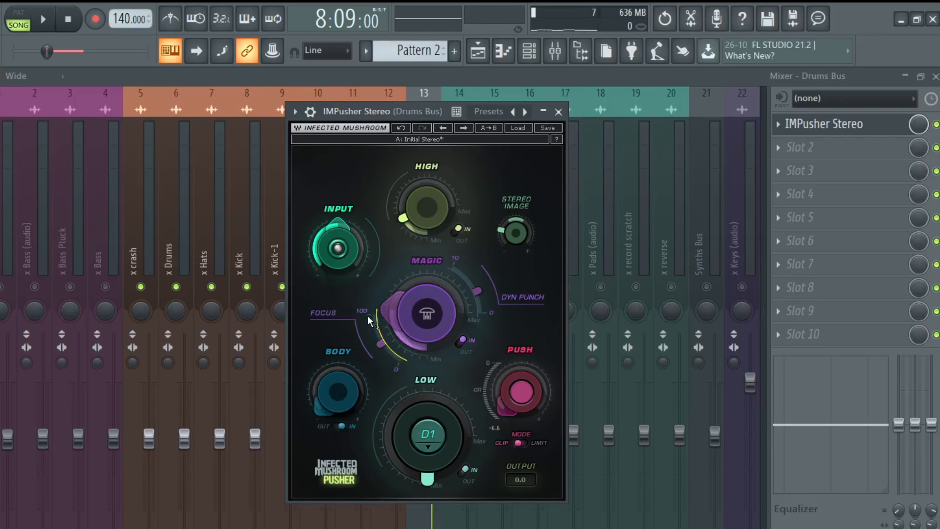
mouse_move(385, 349)
drag(384, 346, 382, 346)
Raise Body to about 5.4 while the song plays.
mouse_move(333, 395)
key(space)
mouse_move(335, 406)
mouse_down()
mouse_move(336, 382)
mouse_move(335, 415)
mouse_up()
Compare the Body section switched out and in during playback, and stop the song.
click(338, 425)
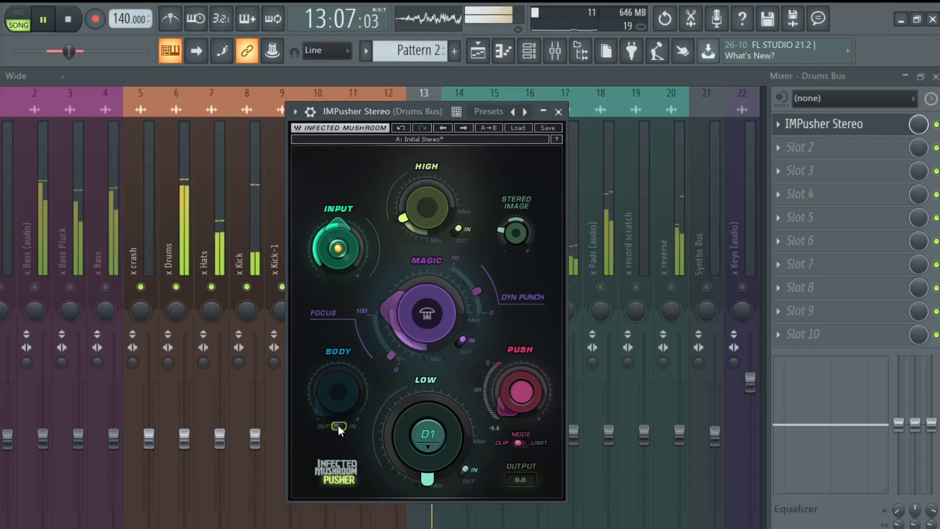
click(342, 425)
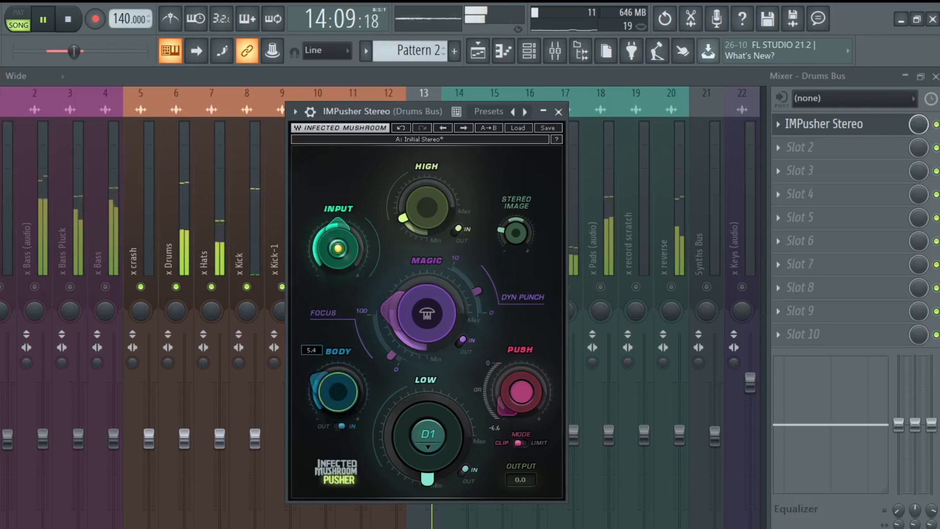
click(337, 426)
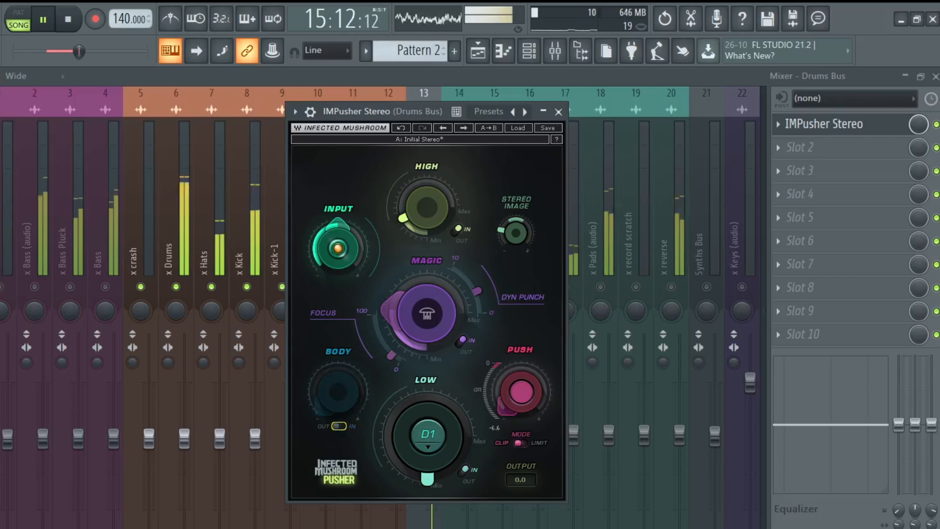
click(341, 425)
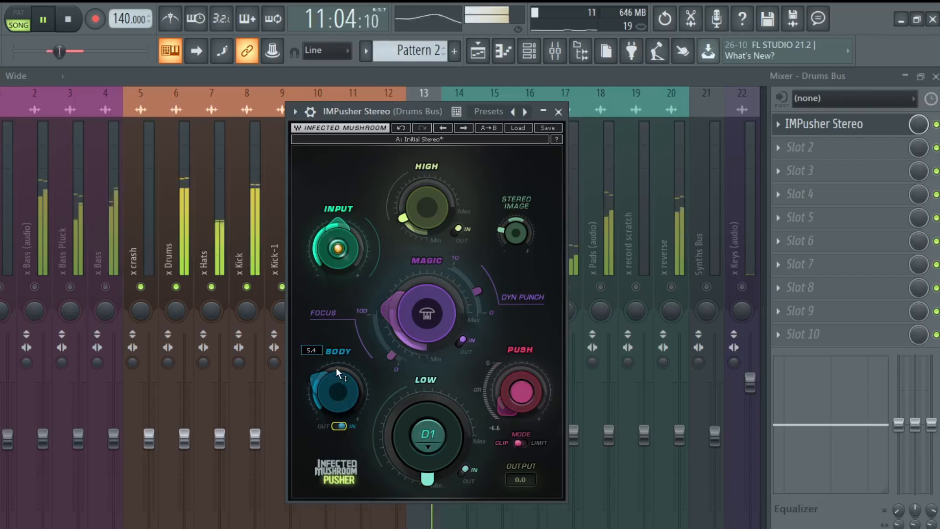
mouse_move(336, 367)
key(space)
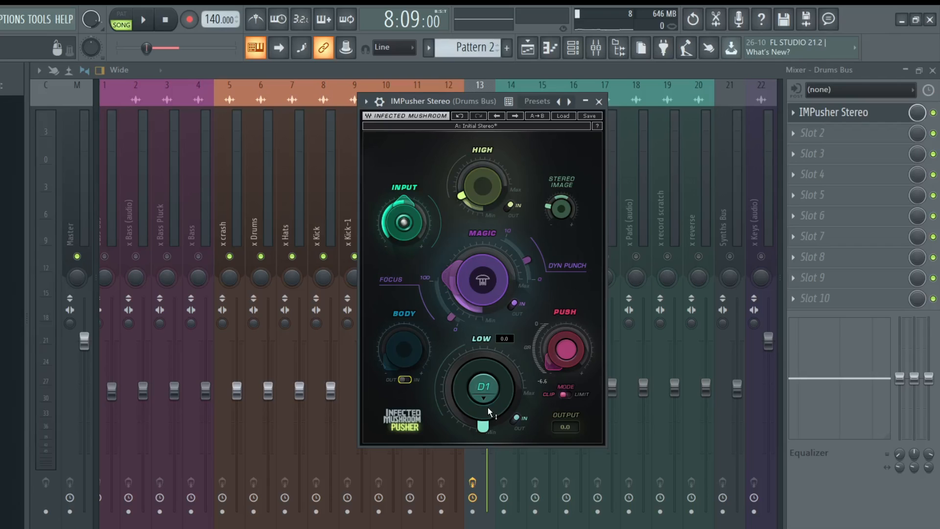
Change the note of the Low section to E.
click(489, 386)
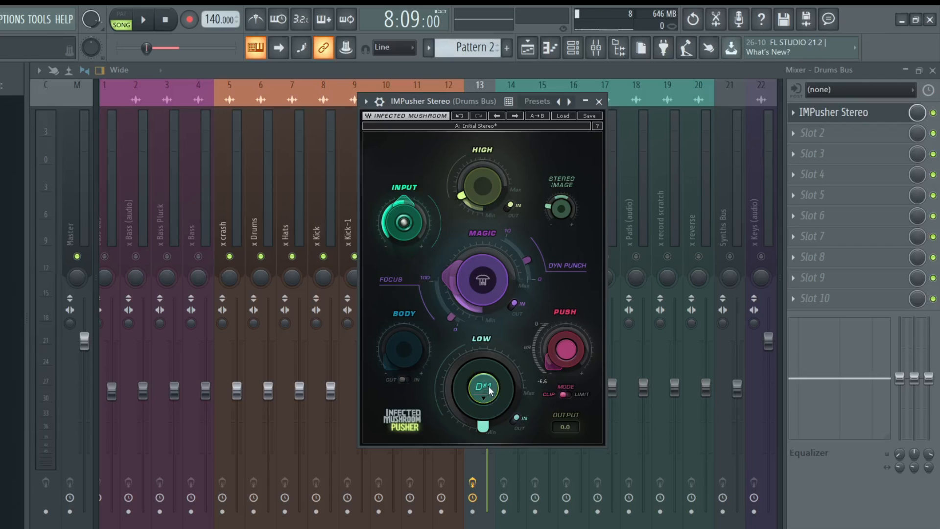
click(486, 385)
click(484, 398)
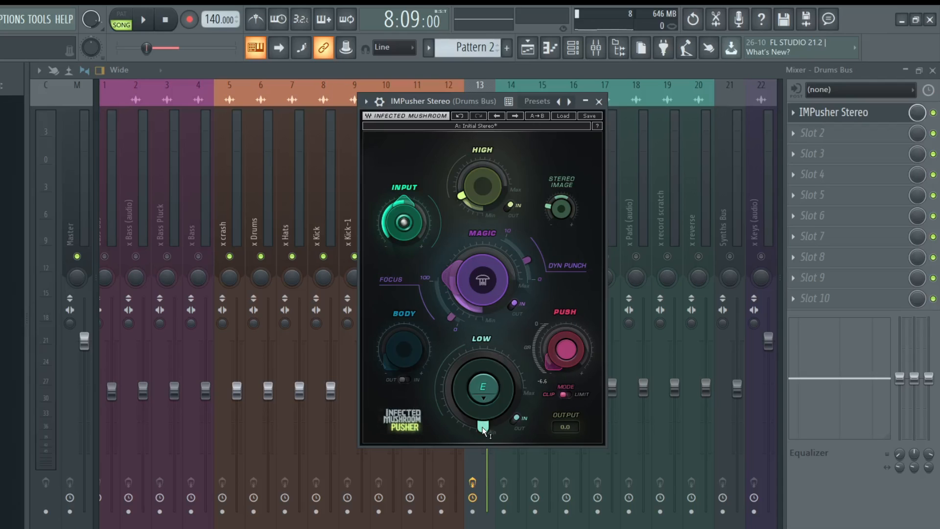
Raise Low to around the middle of its range while the song plays.
mouse_move(484, 429)
key(space)
drag(484, 430, 460, 417)
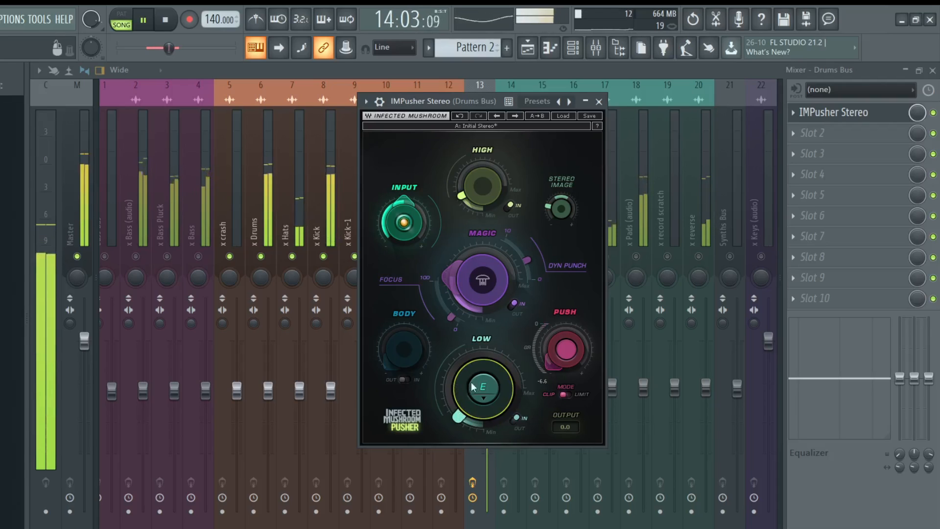
drag(480, 414, 481, 383)
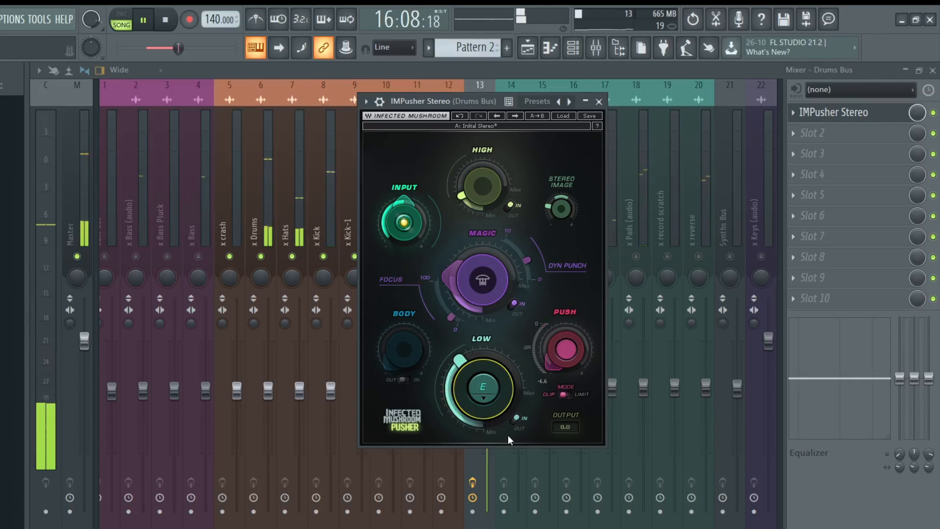
Compare the Low section switched out and in during playback, and stop the song.
click(515, 419)
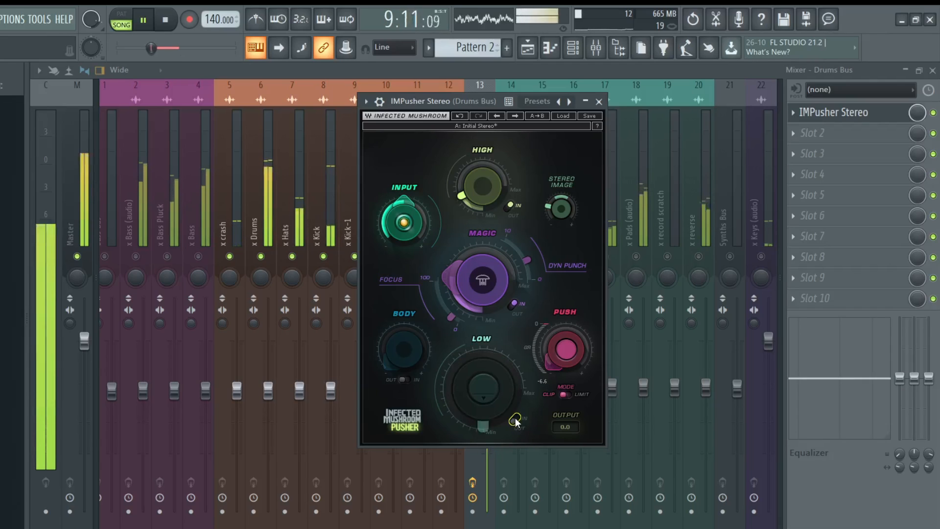
click(515, 420)
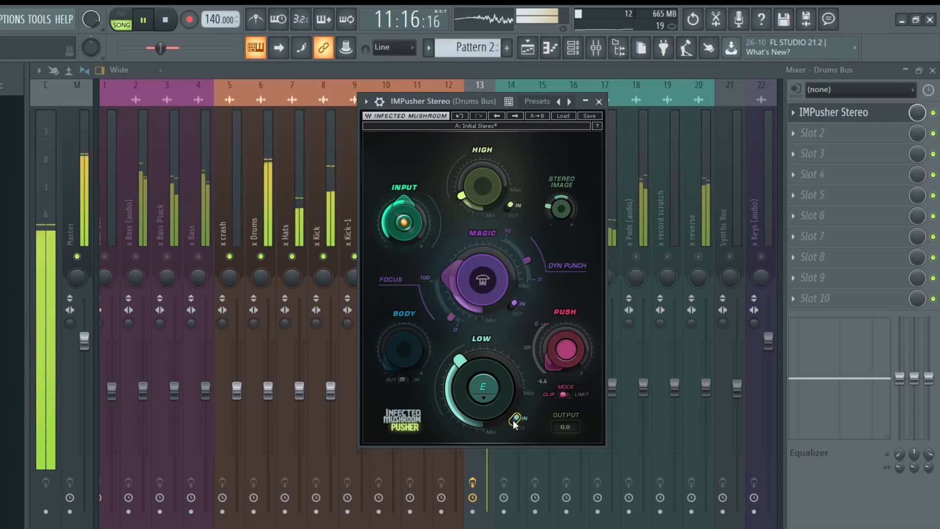
click(516, 420)
click(518, 421)
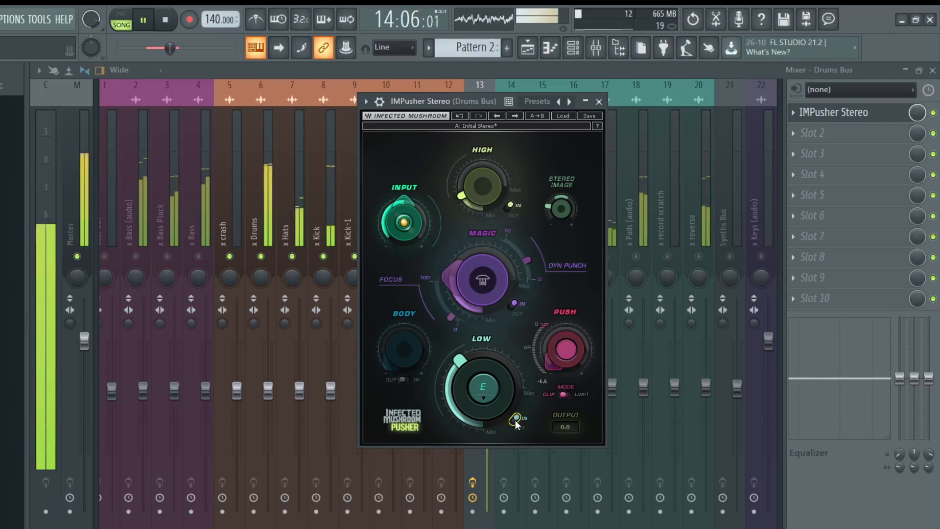
key(space)
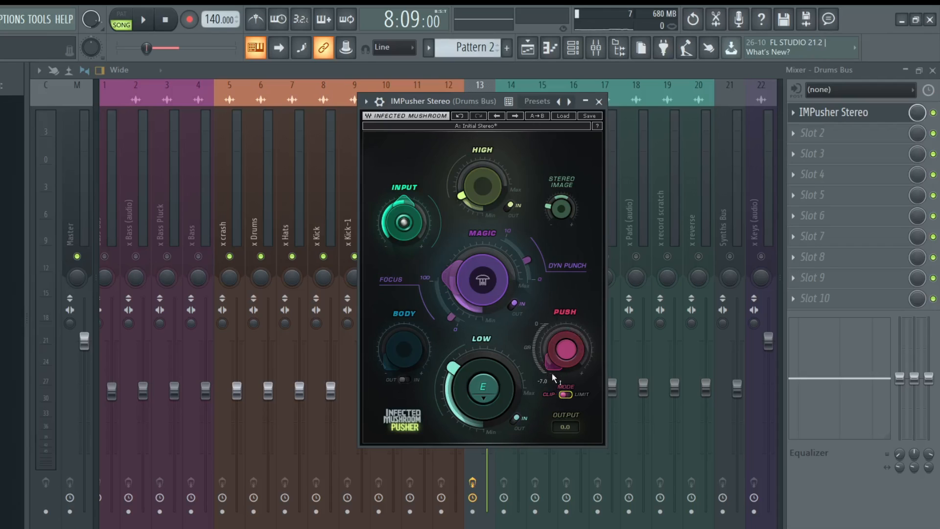
Audition the song briefly with Push at 0.0 in Clip mode, and stop playback.
mouse_move(556, 372)
mouse_move(547, 345)
mouse_move(552, 369)
mouse_down()
mouse_move(548, 342)
mouse_move(551, 370)
mouse_up()
key(space)
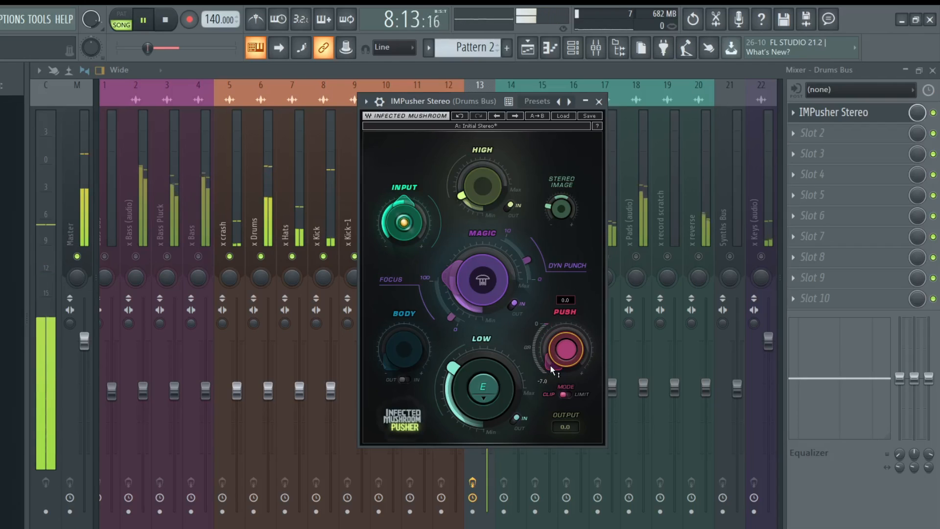
key(space)
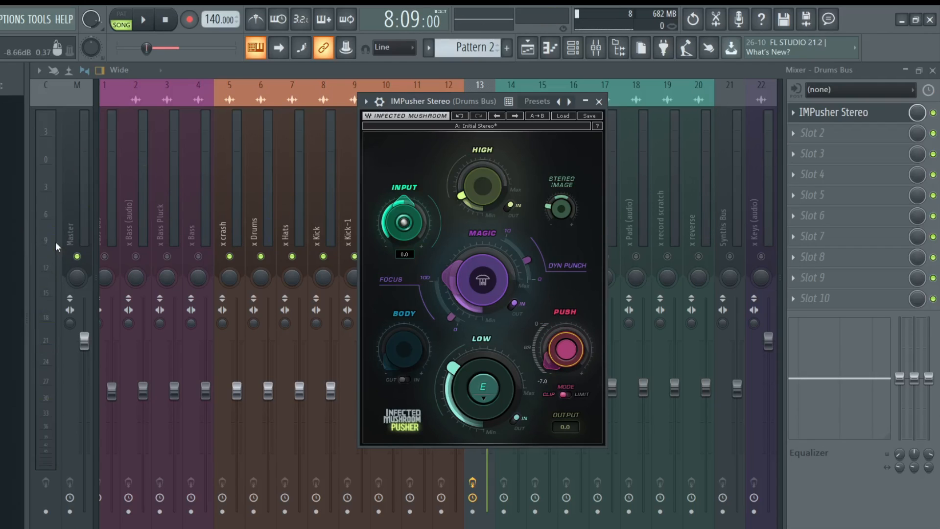
Raise Push to about 3.9 in Clip mode while the song plays, and stop playback.
mouse_move(549, 363)
key(space)
drag(548, 362, 549, 345)
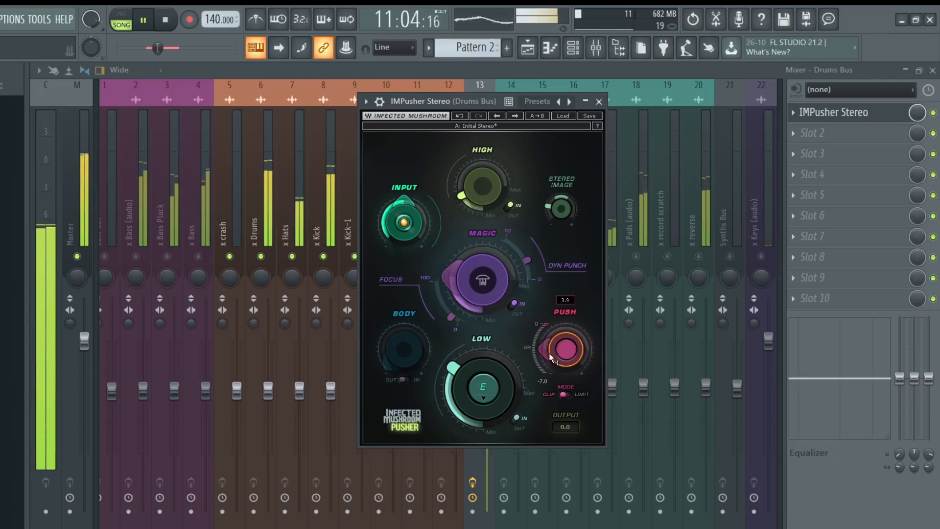
key(space)
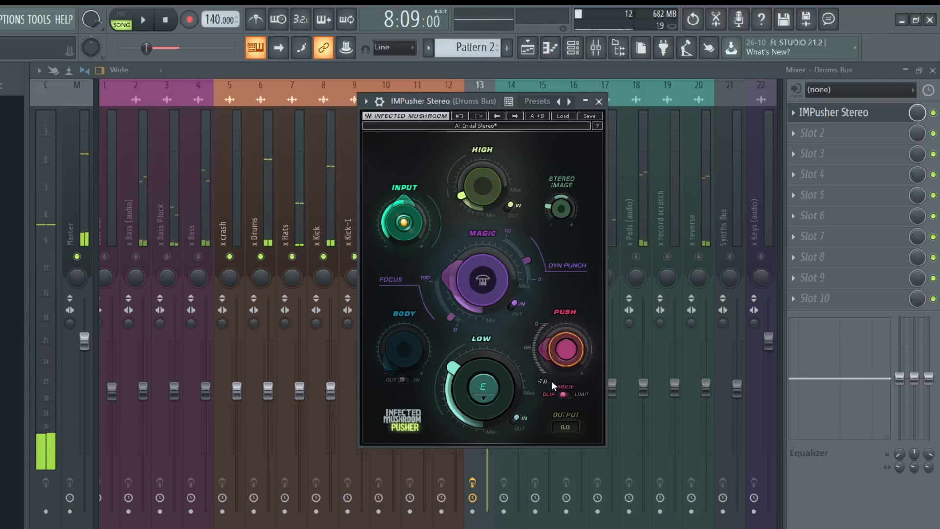
mouse_move(555, 363)
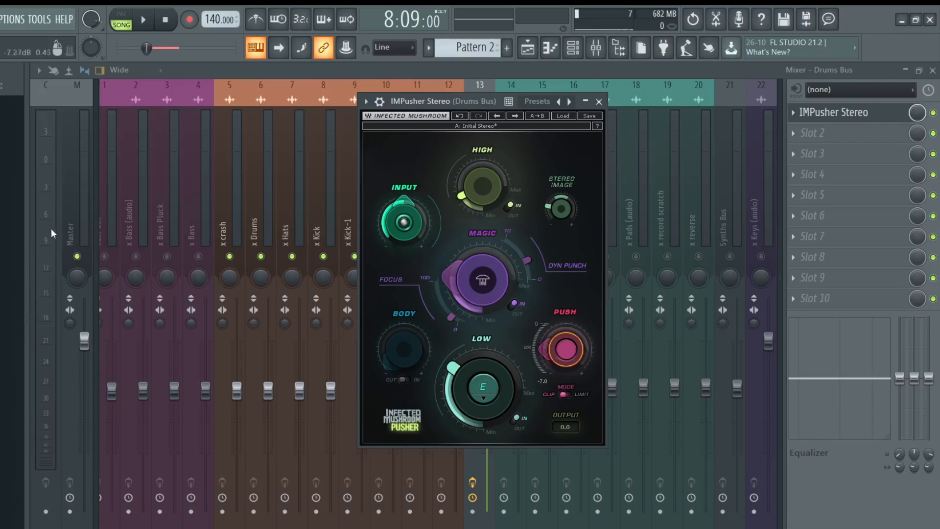
Switch the Push mode to Limit during playback, lower Push to 0.0, and stop the song.
key(space)
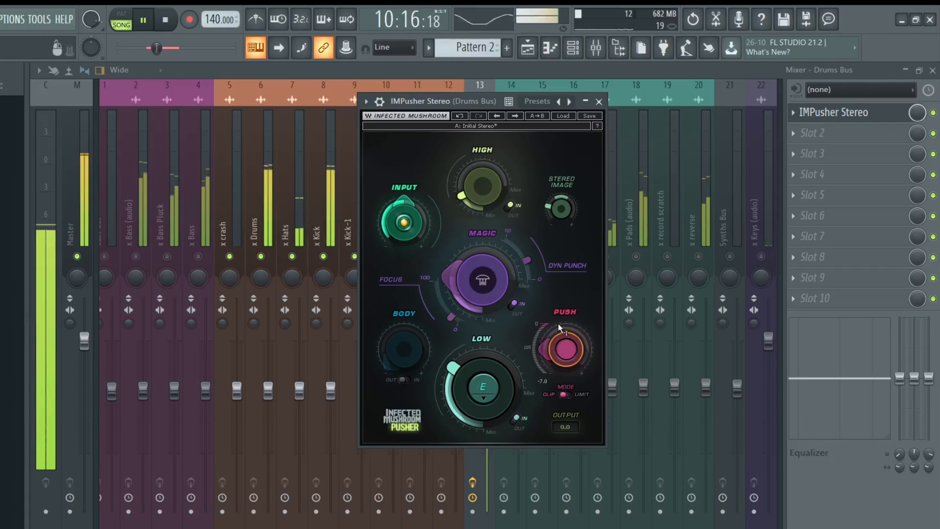
click(566, 393)
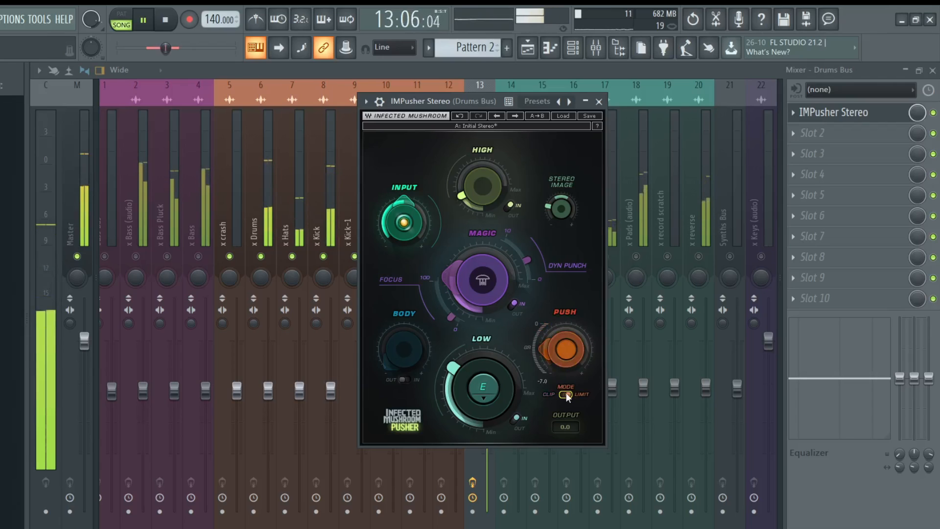
mouse_move(546, 345)
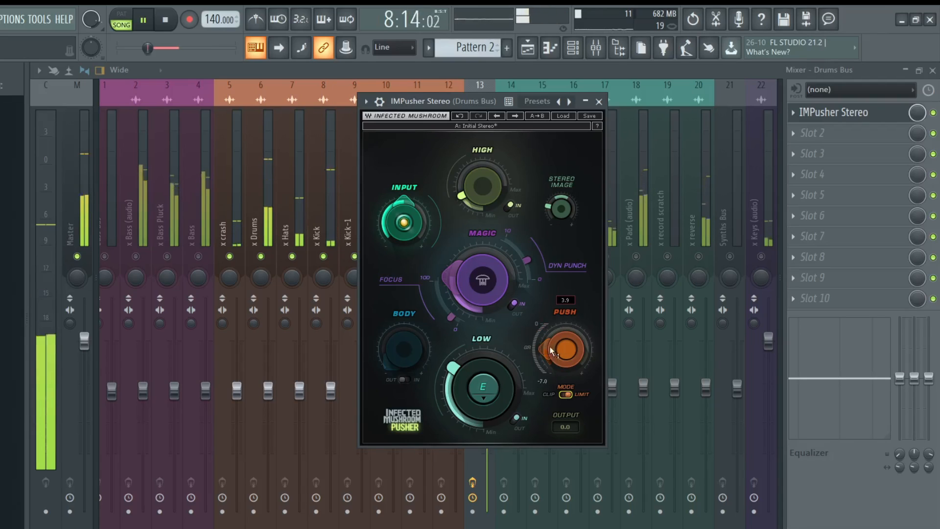
drag(543, 347, 543, 362)
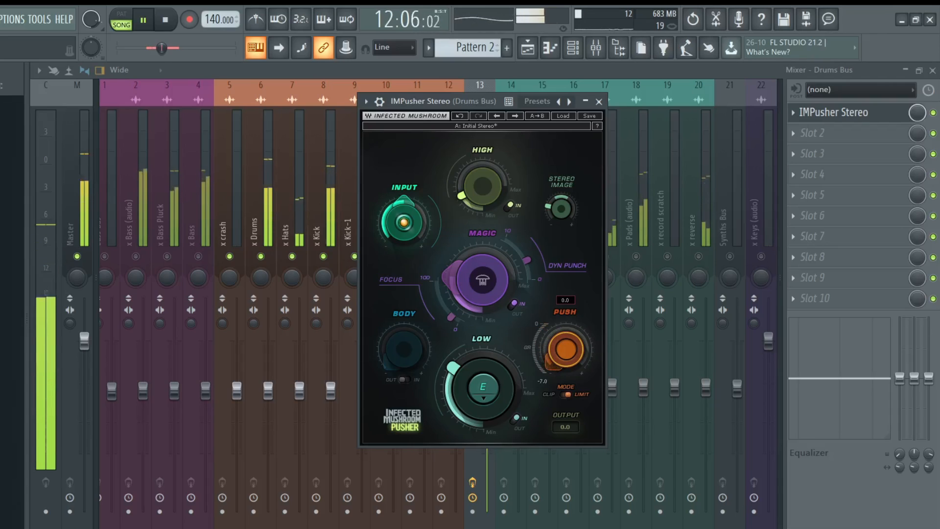
click(567, 394)
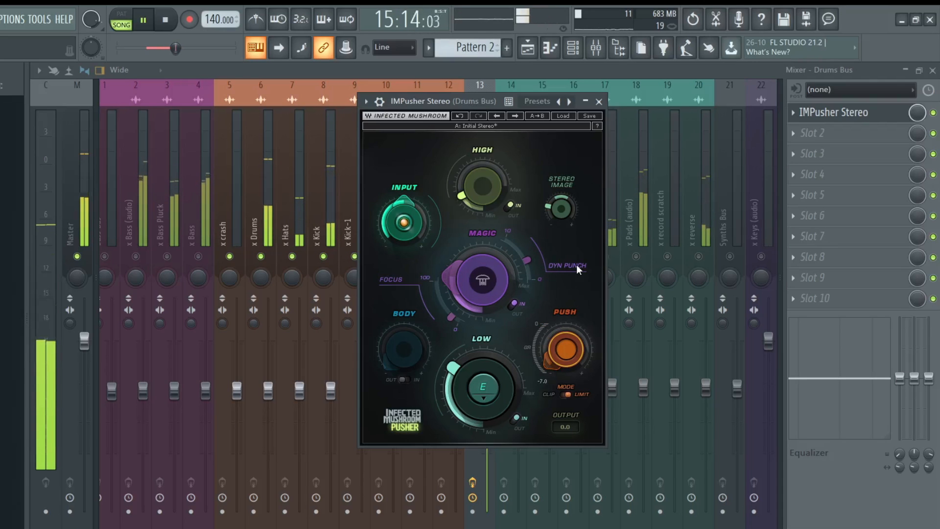
mouse_move(577, 266)
key(space)
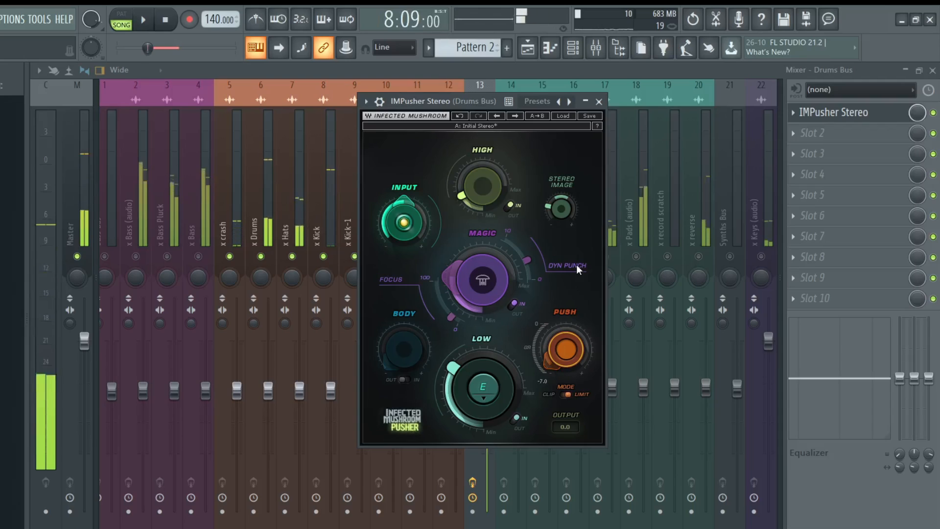